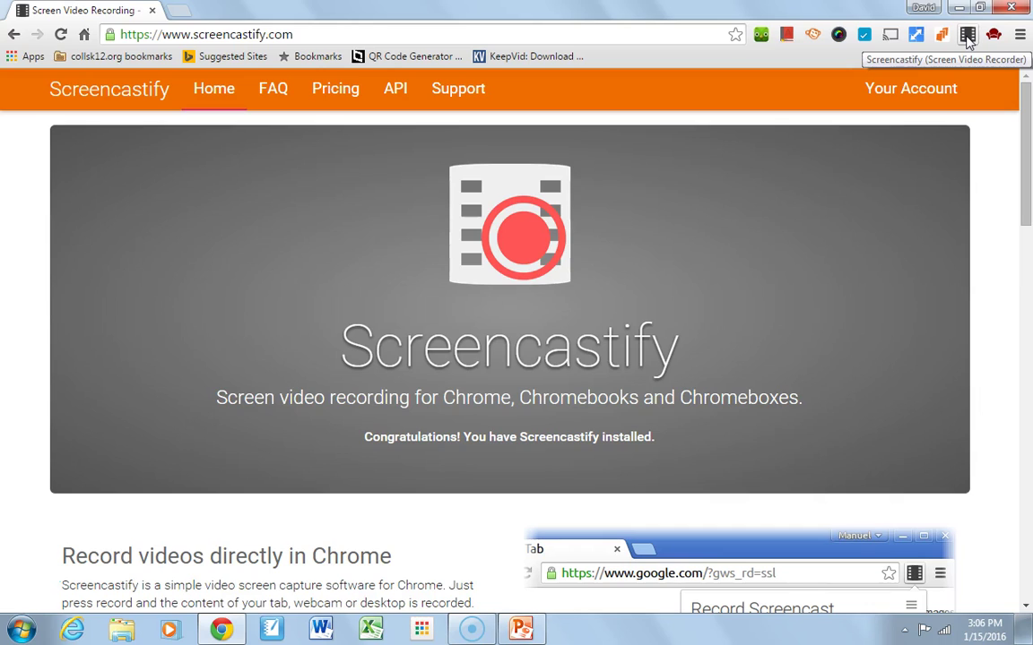
Step: On the Desktop tab, turn on Embed webcam and place it in the top-left corner
click(968, 37)
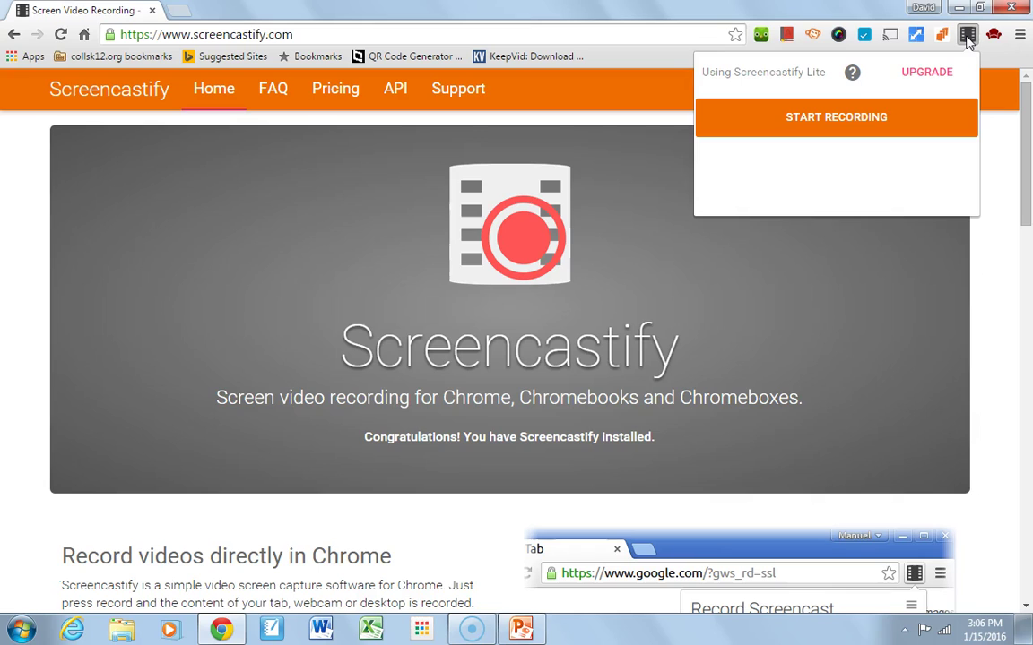
click(922, 86)
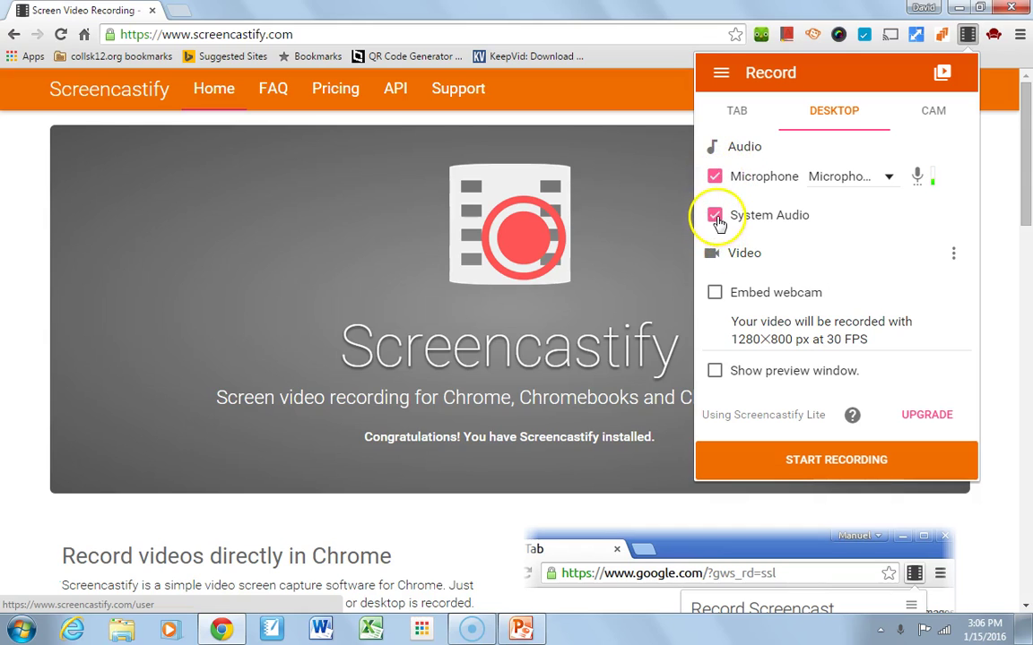
click(717, 295)
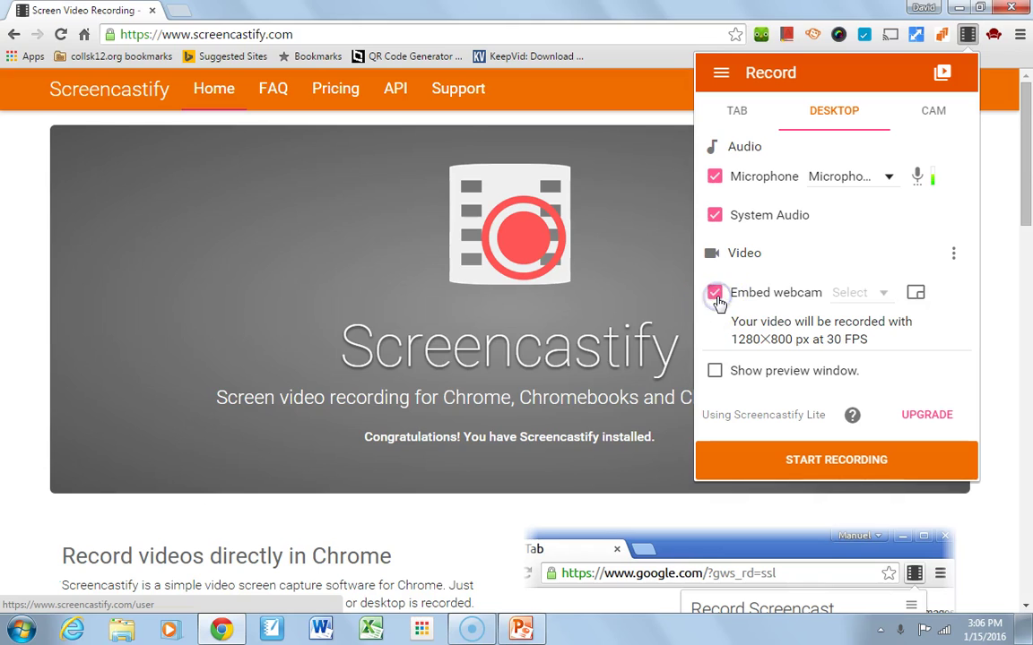
click(914, 294)
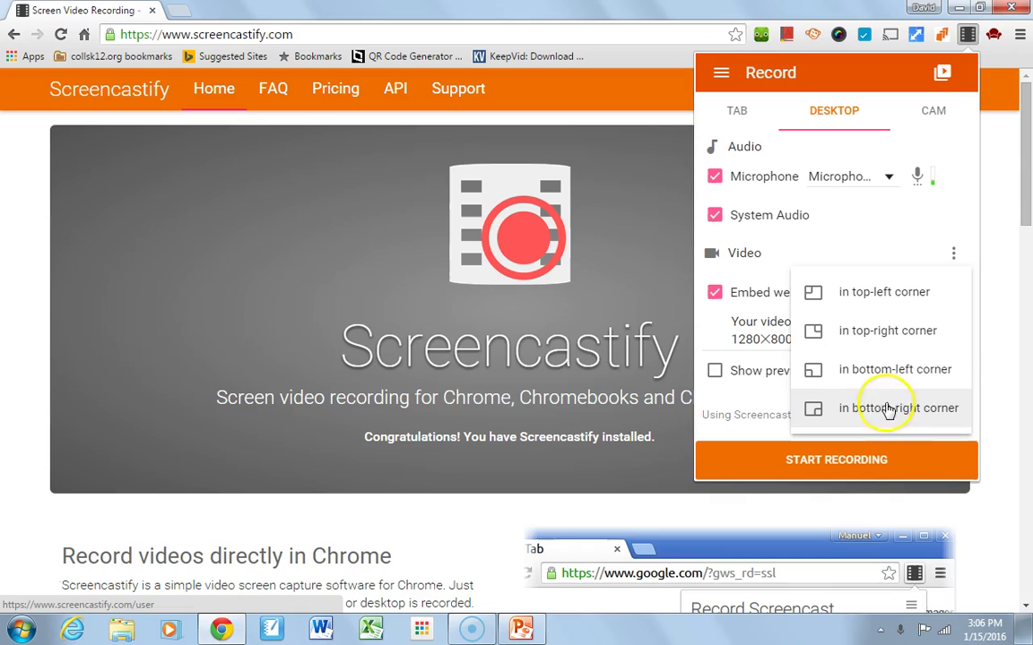
click(903, 300)
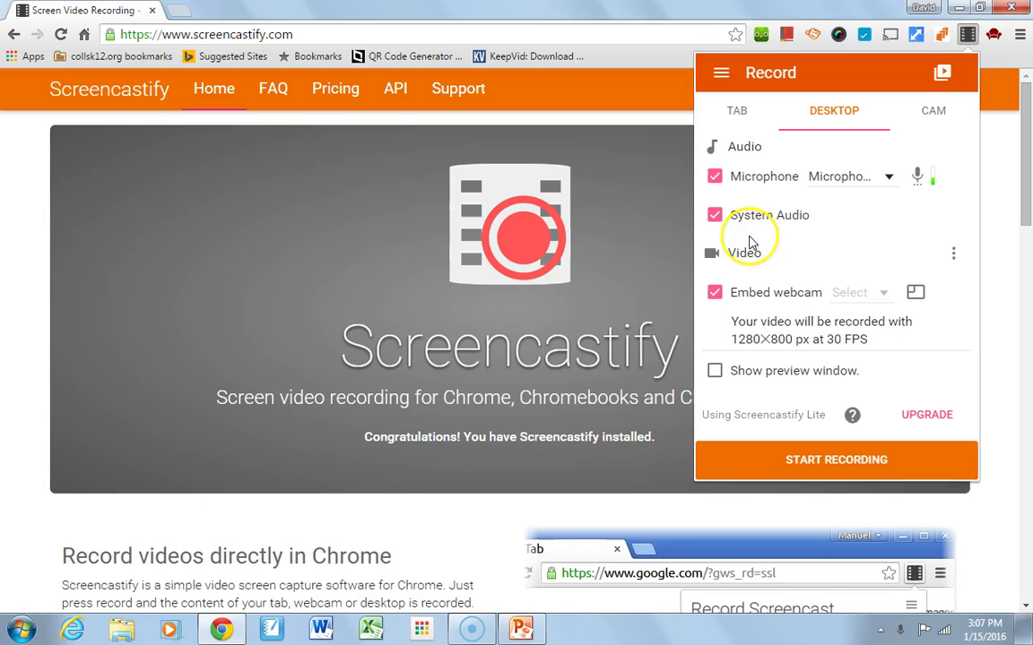
Step: Check the Advanced video options and Tab mode, then switch to Cam recording mode
click(953, 255)
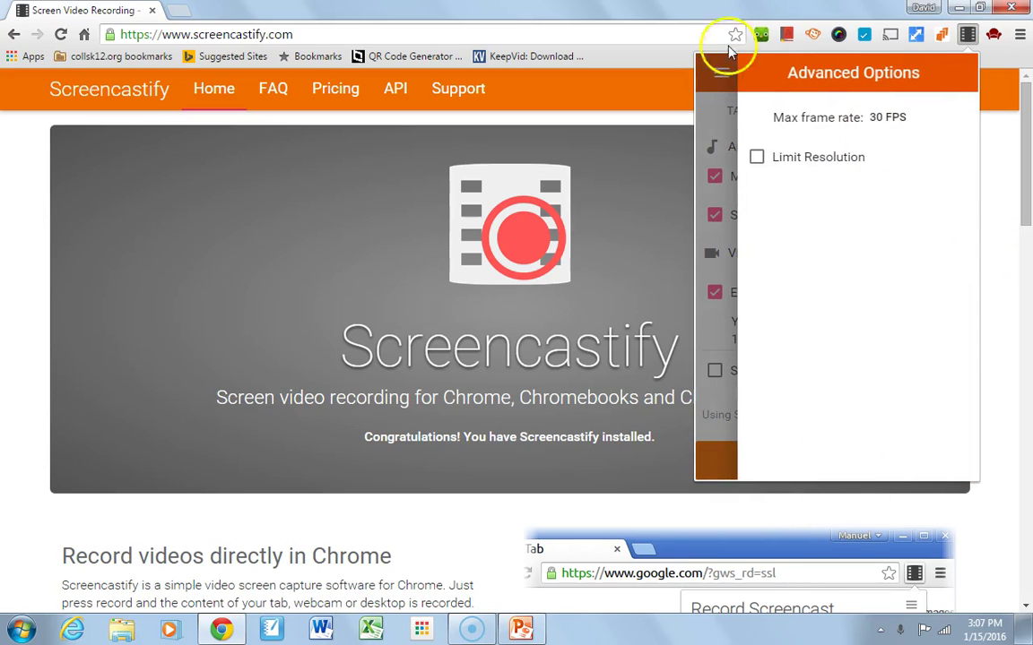
click(721, 90)
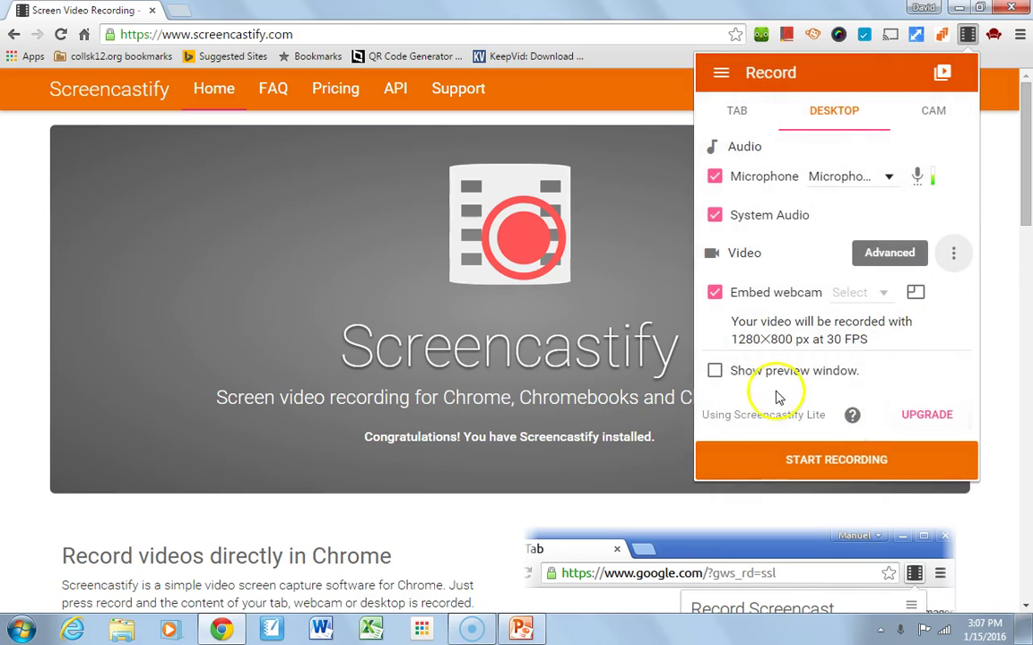
click(736, 116)
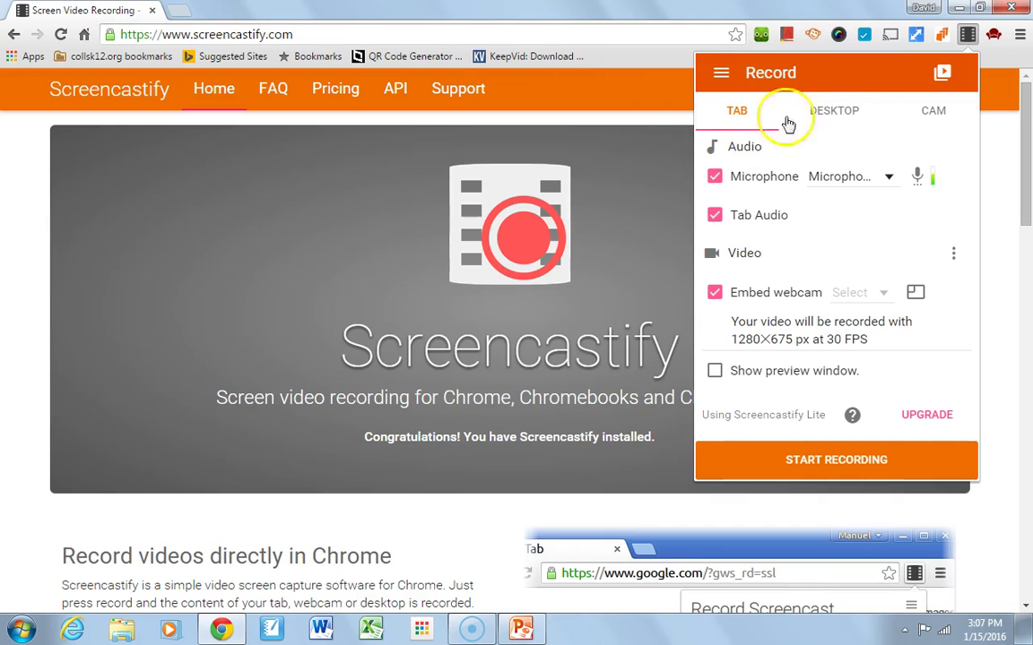
click(851, 113)
click(932, 117)
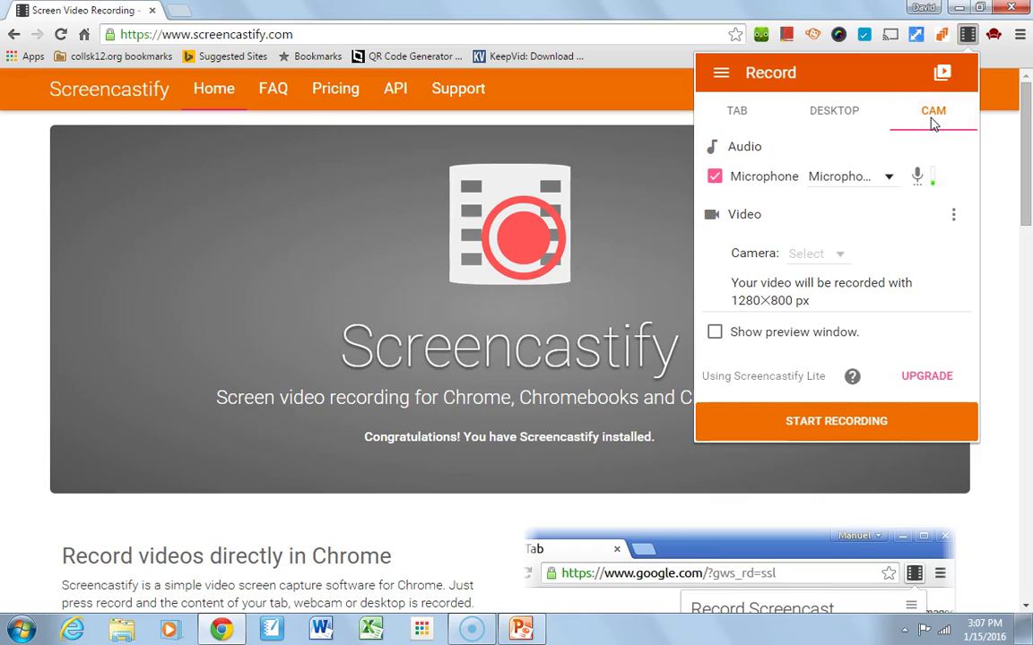
Step: Select FJ Camera (04f2:b169) as the camera and return to Desktop recording mode
click(835, 255)
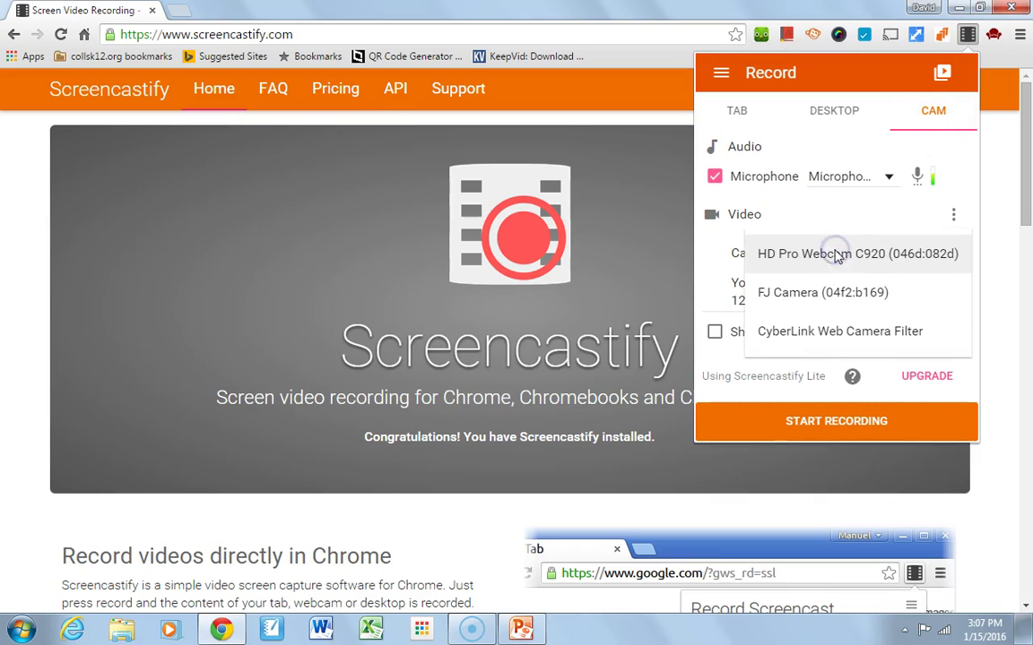
click(844, 294)
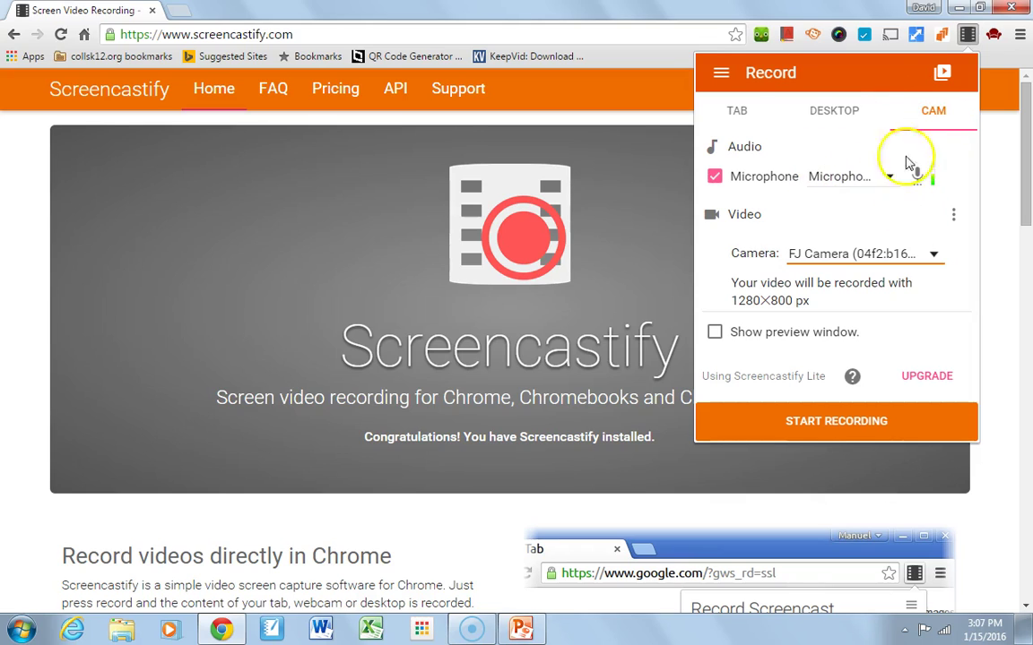
click(827, 121)
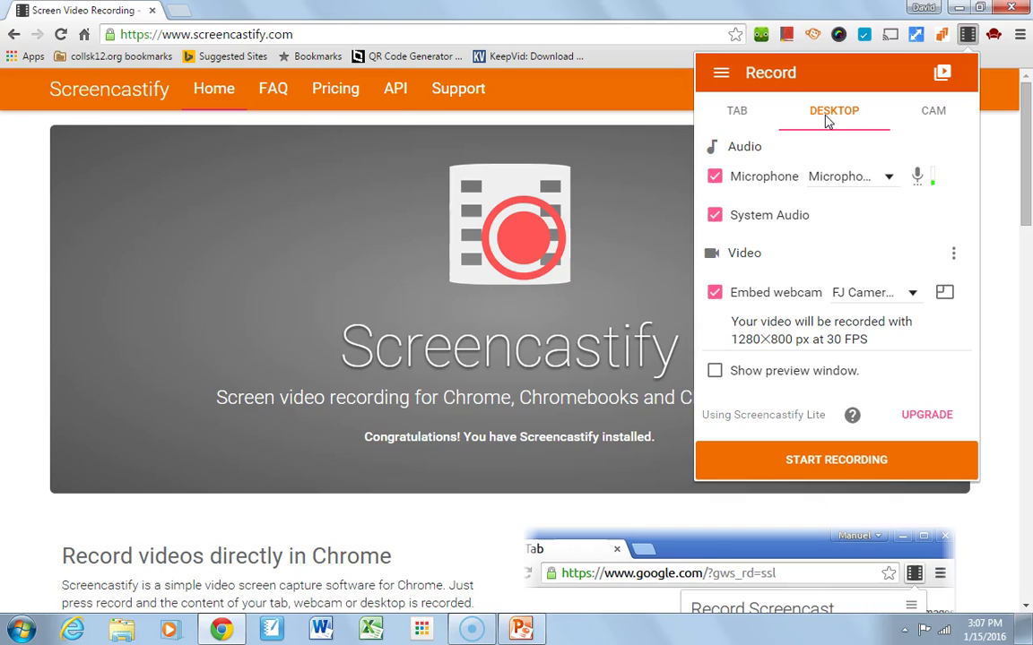
click(822, 217)
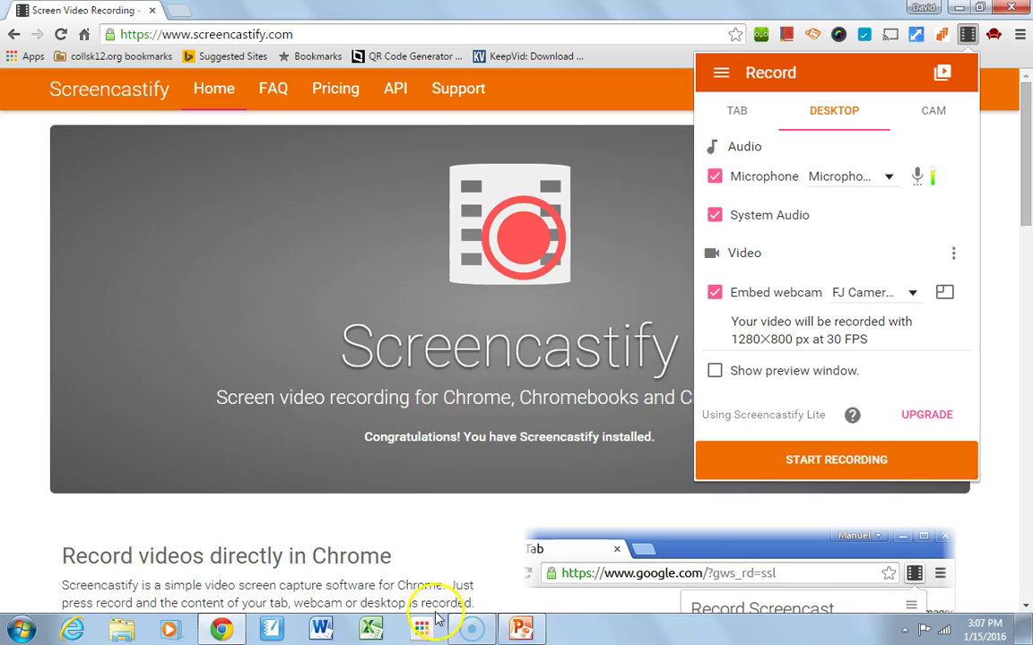
Step: Bring the Light and Energy presentation forward and scroll to slide 2
click(521, 629)
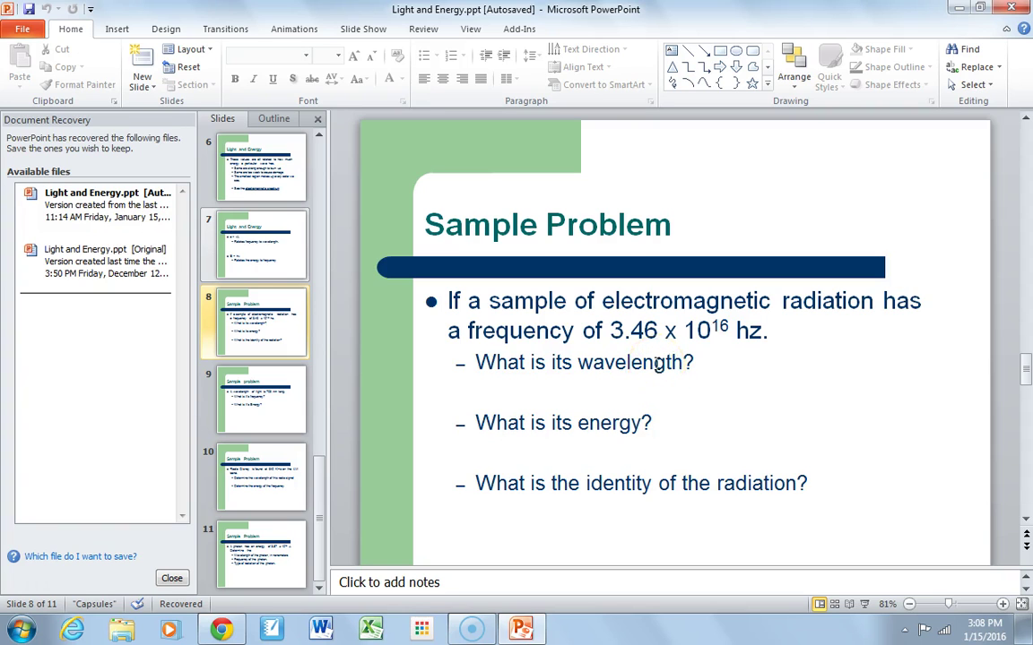
scroll(657, 363, up, 7)
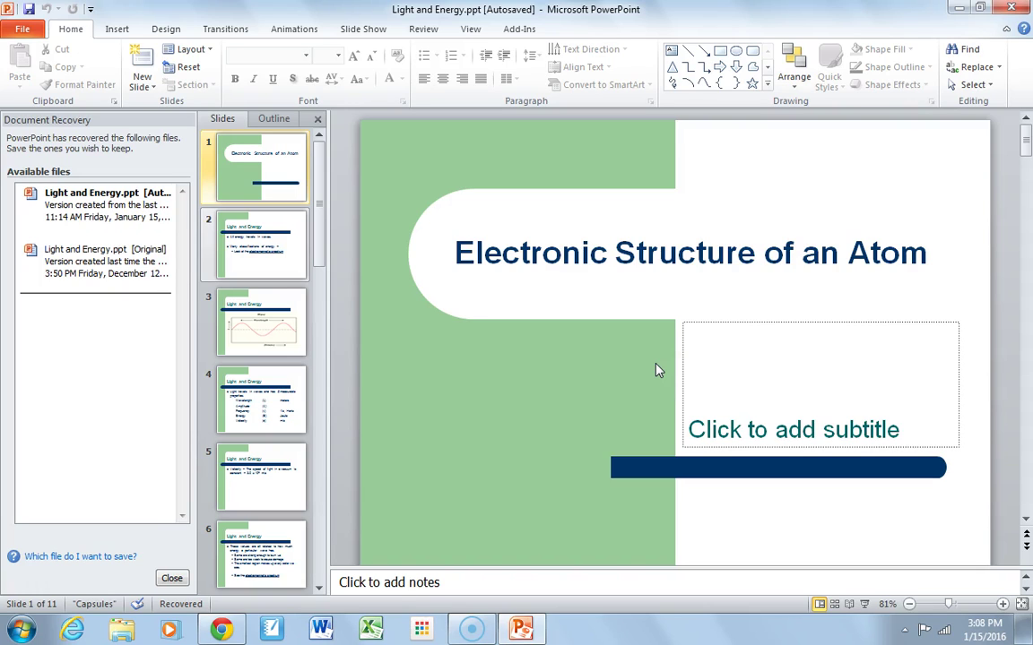
scroll(657, 367, down, 1)
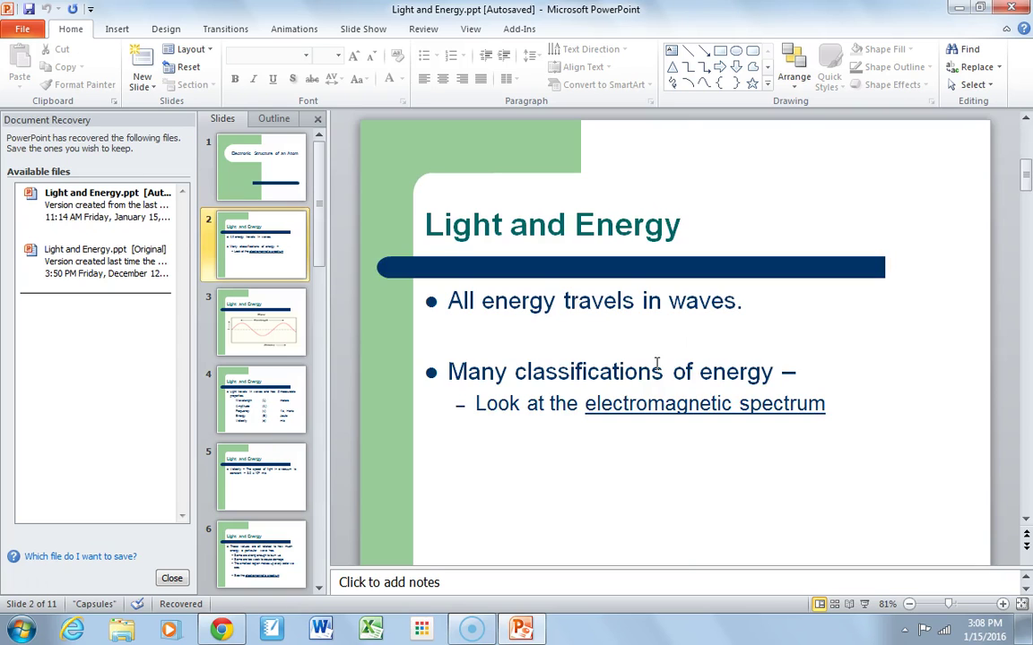
scroll(657, 363, down, 1)
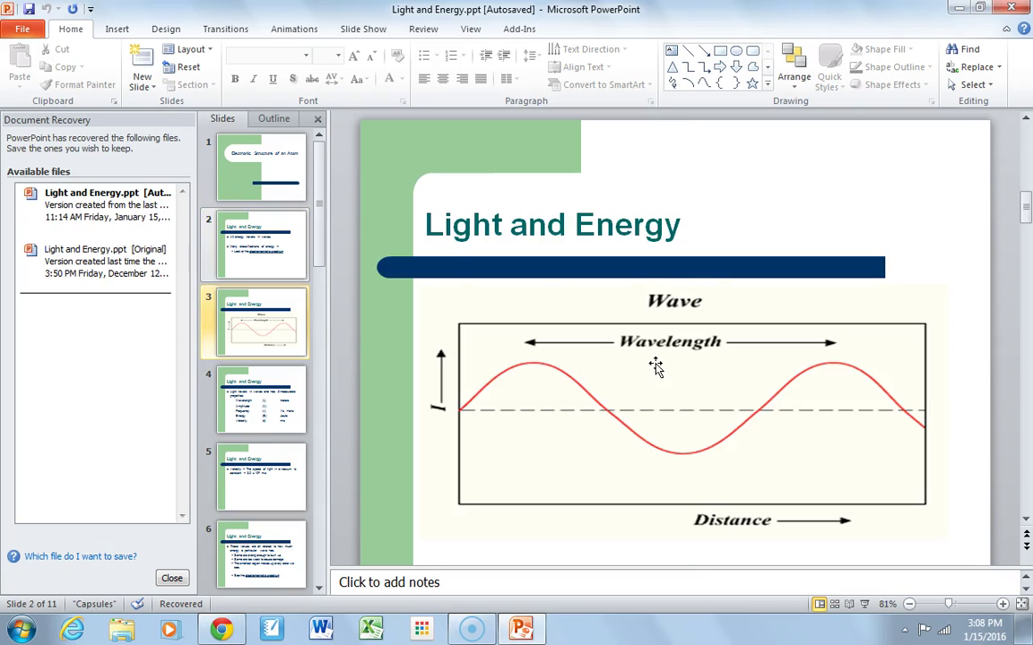
scroll(655, 365, up, 1)
scroll(657, 363, up, 1)
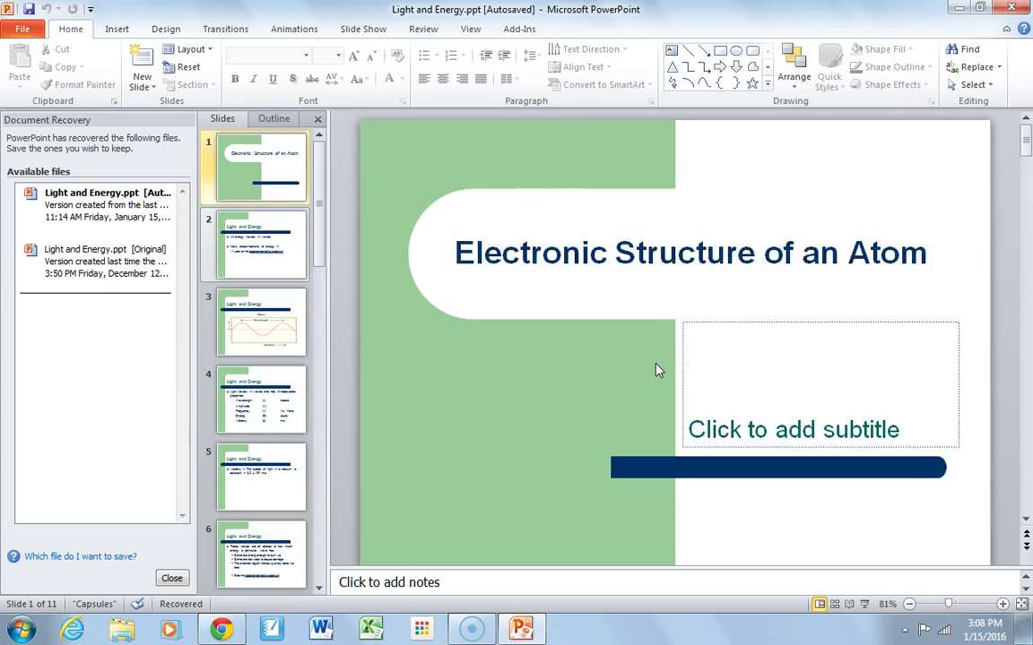
scroll(657, 363, down, 1)
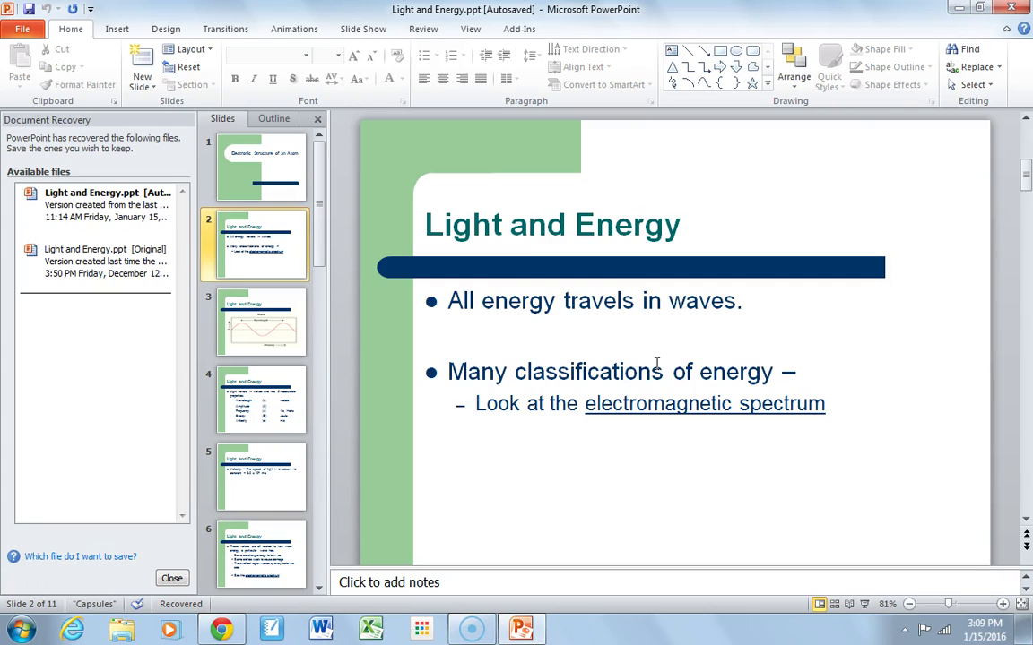
Step: Scroll forward through the sample problem slides
scroll(662, 372, down, 3)
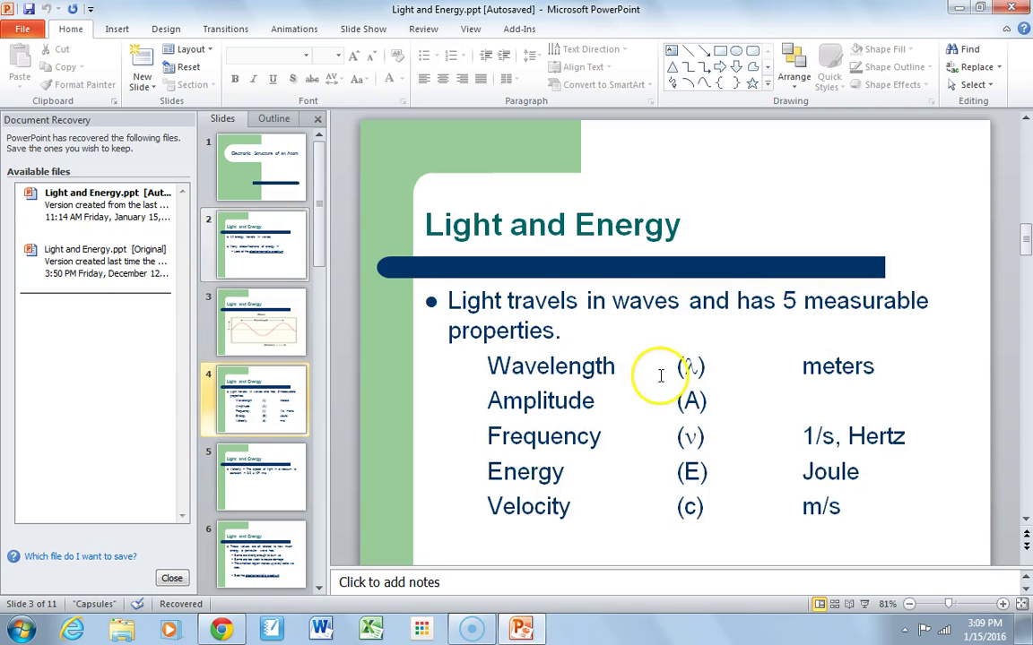
scroll(661, 381, up, 1)
scroll(659, 380, down, 2)
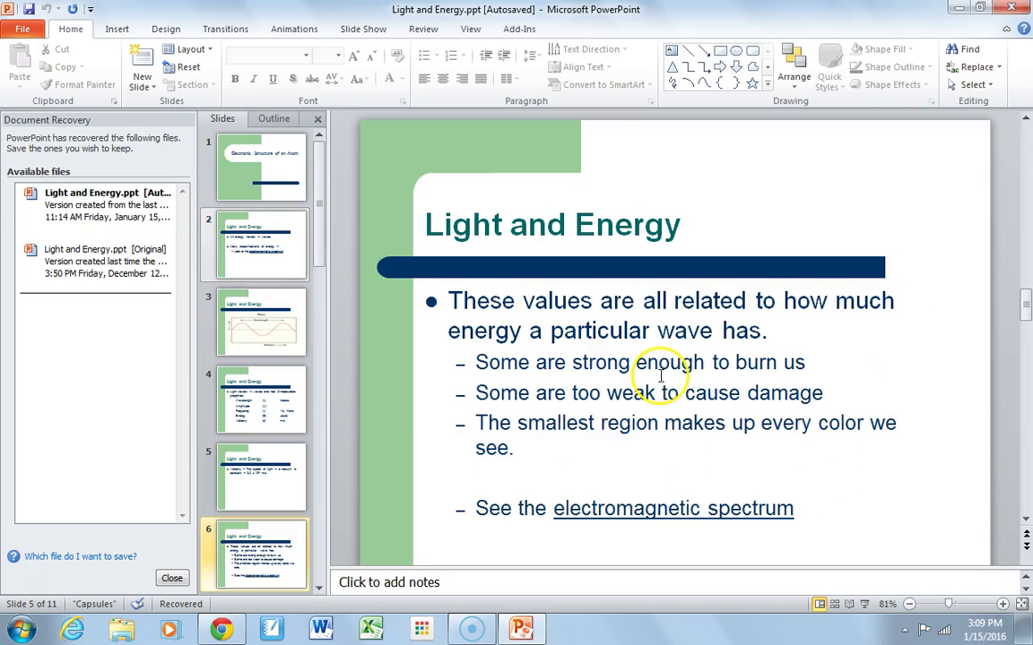
scroll(661, 376, down, 1)
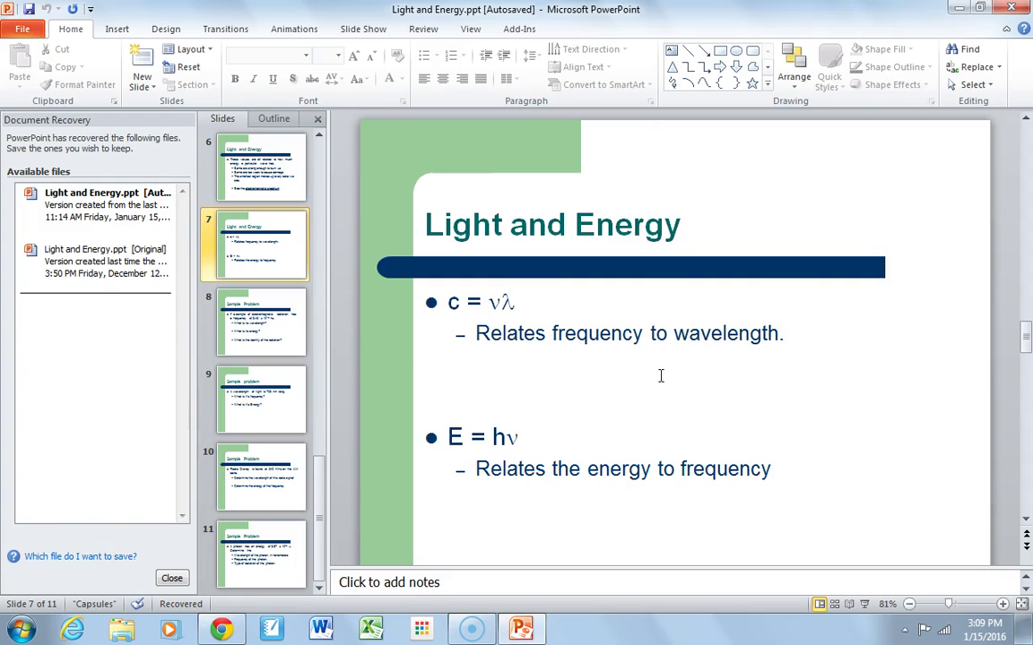
scroll(661, 375, down, 1)
scroll(660, 375, up, 1)
scroll(661, 377, down, 1)
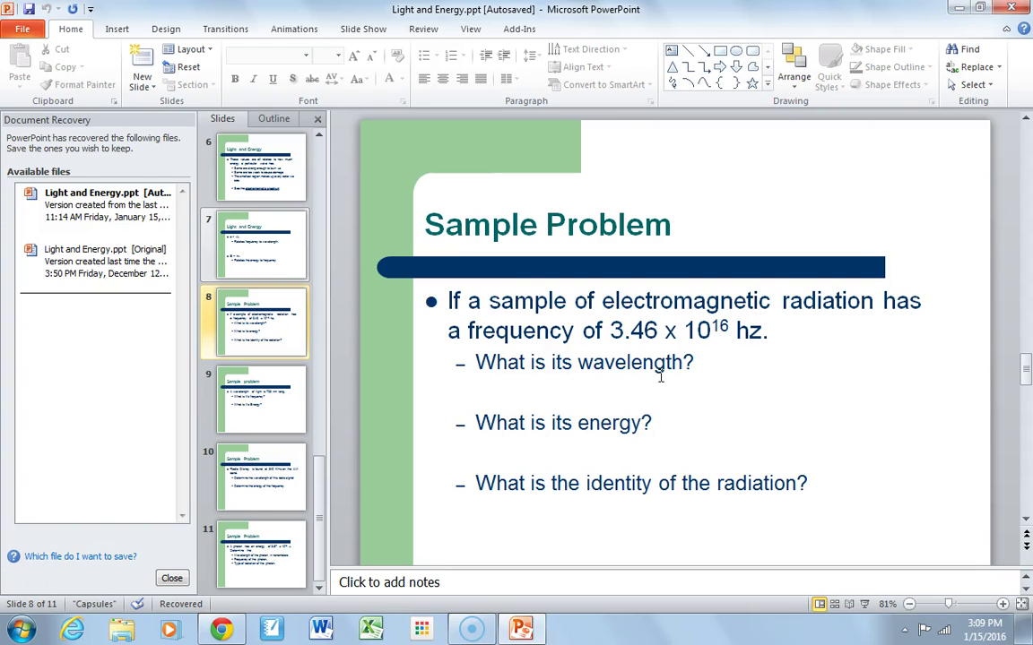
Step: Scroll back to slide 7 with the c = νλ and E = hν equations
scroll(660, 377, down, 1)
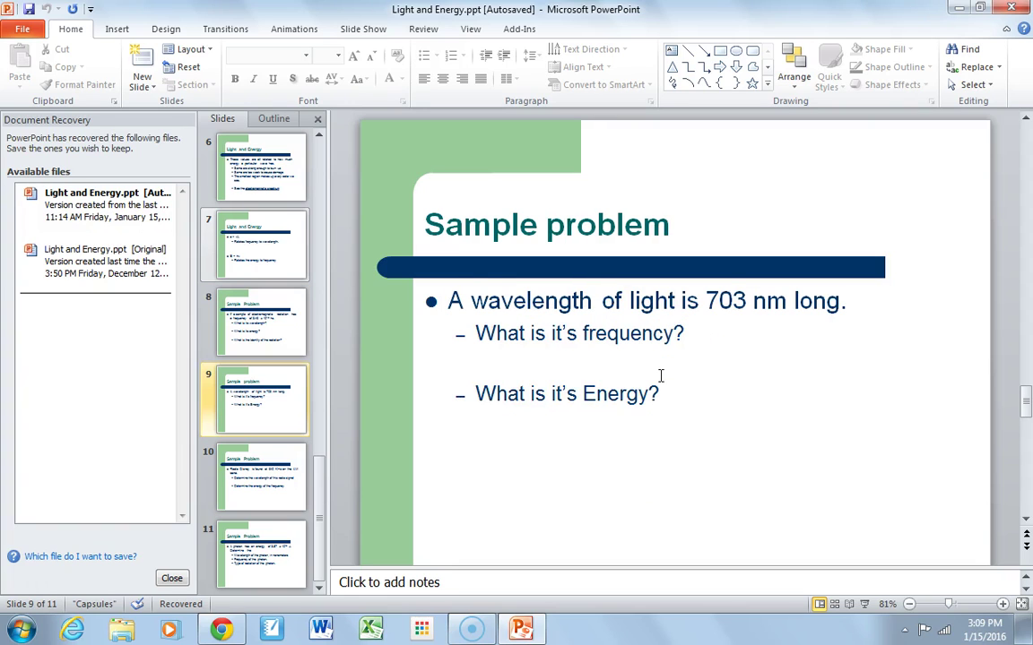
scroll(660, 376, down, 1)
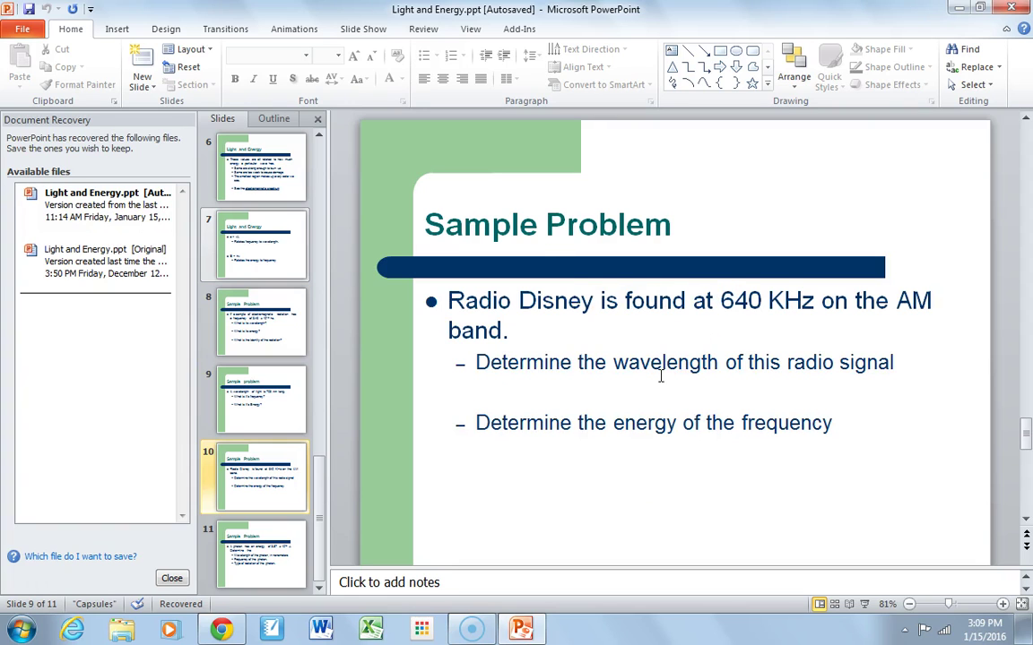
scroll(660, 376, up, 1)
scroll(659, 376, down, 2)
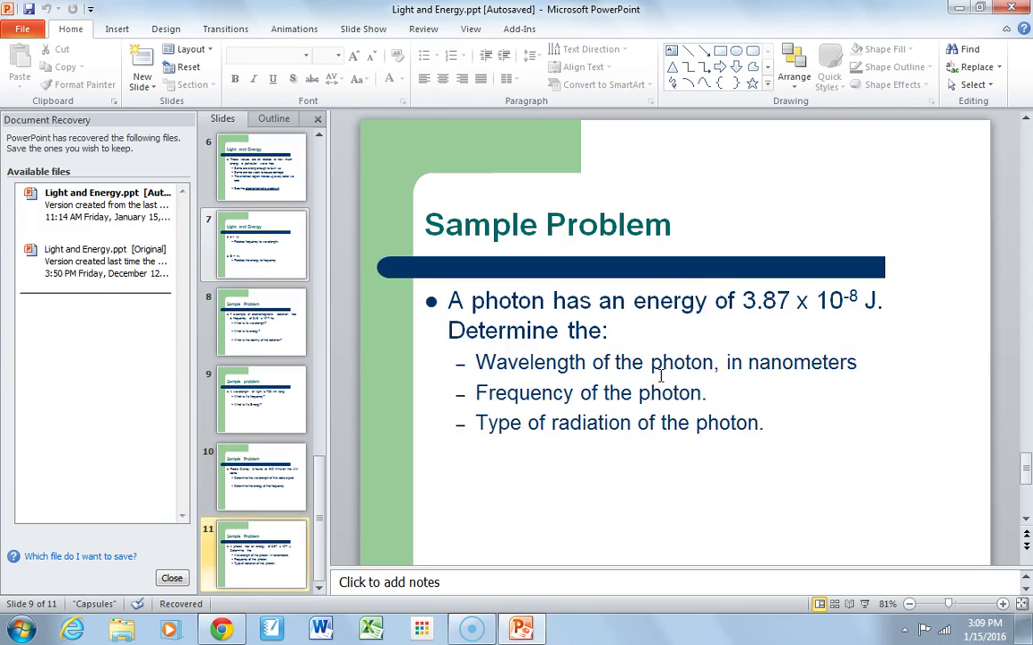
scroll(659, 376, up, 1)
scroll(660, 377, up, 3)
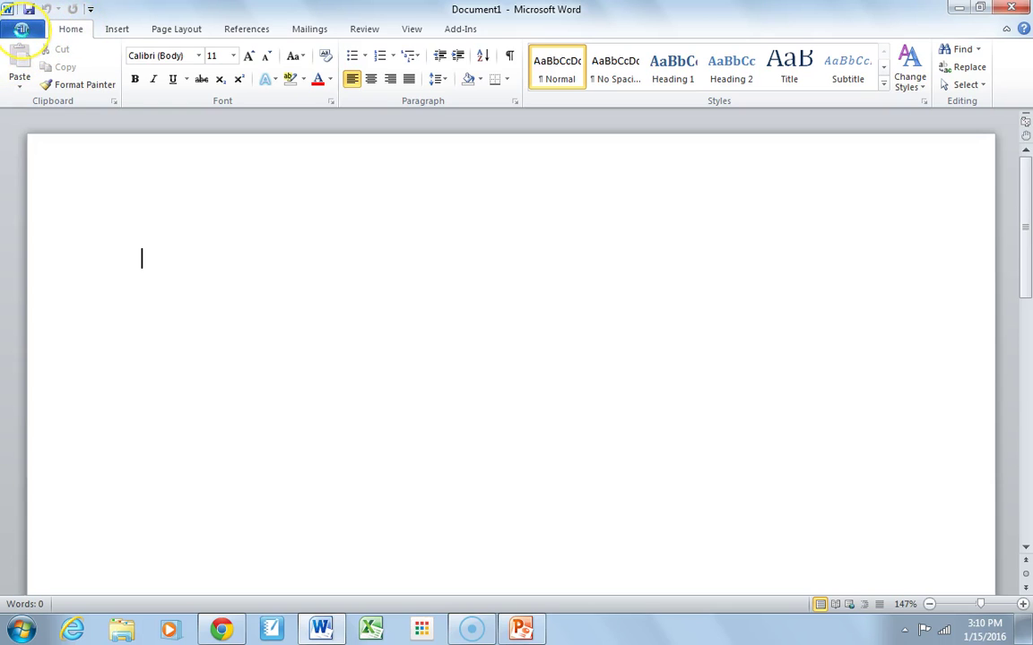
Step: Load webelements.com in Chrome and scroll down to the full periodic table
click(221, 629)
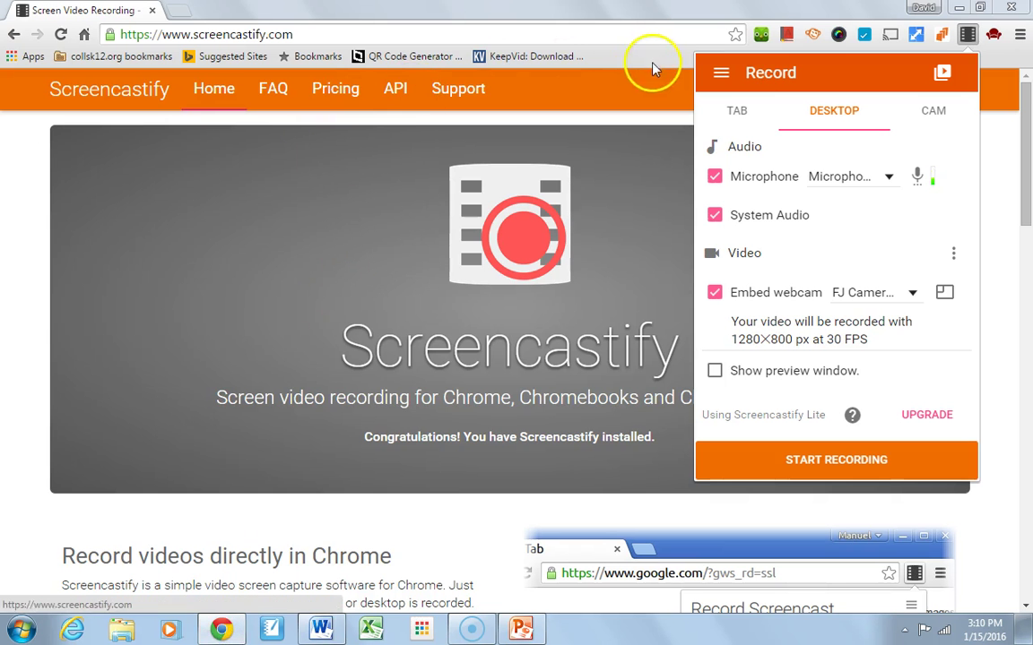
click(313, 35)
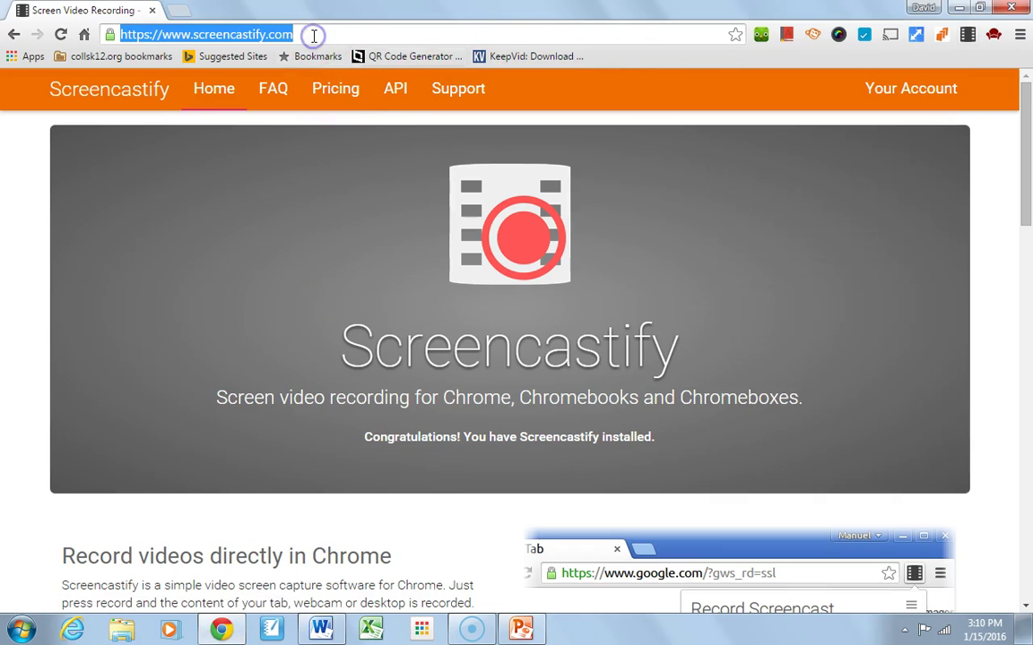
text(webelem)
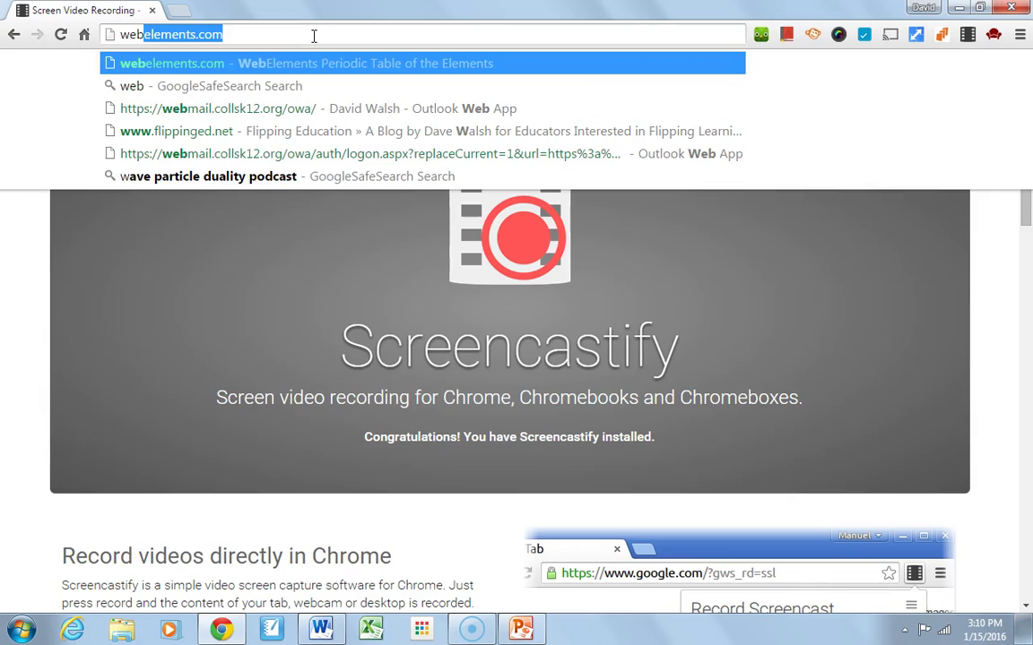
text(ntes)
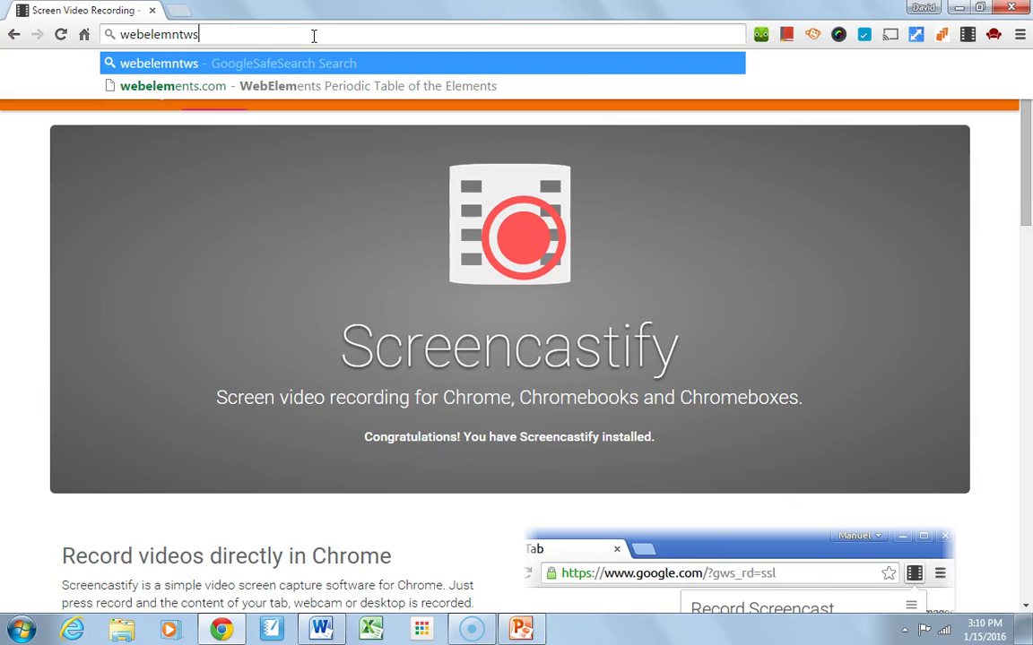
key(BackSpace)
key(BackSpace)
key(BackSpace)
key(BackSpace)
text(ent)
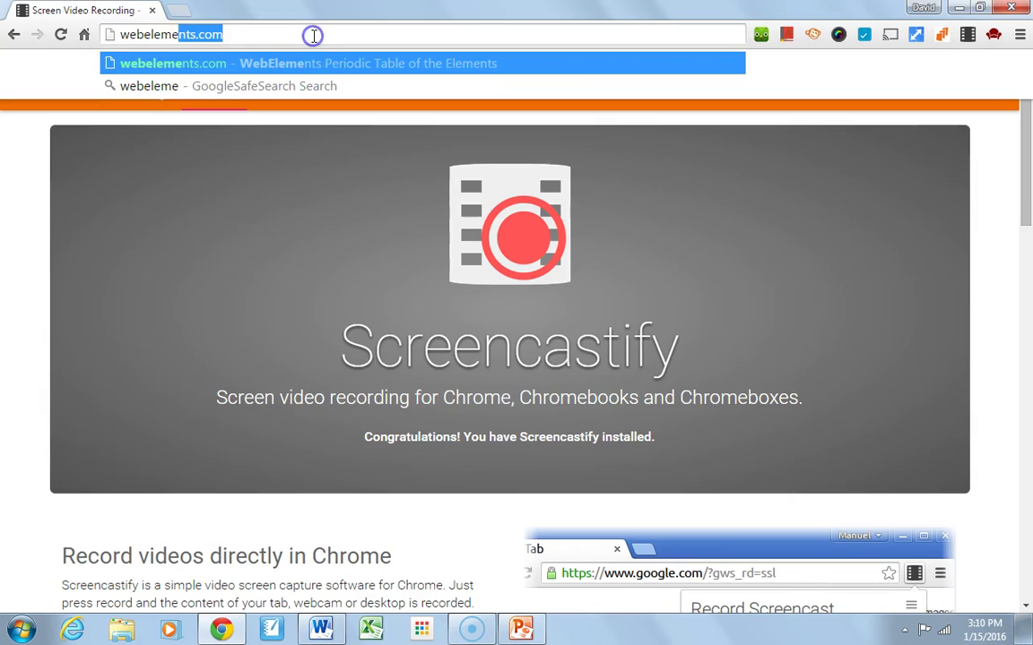
text(s.com)
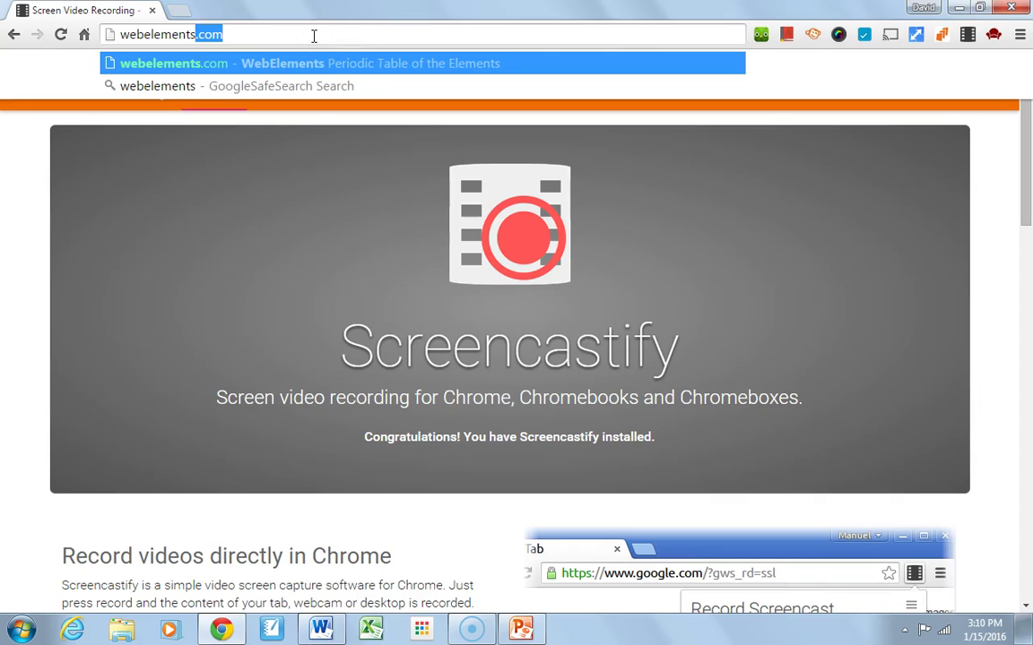
key(Return)
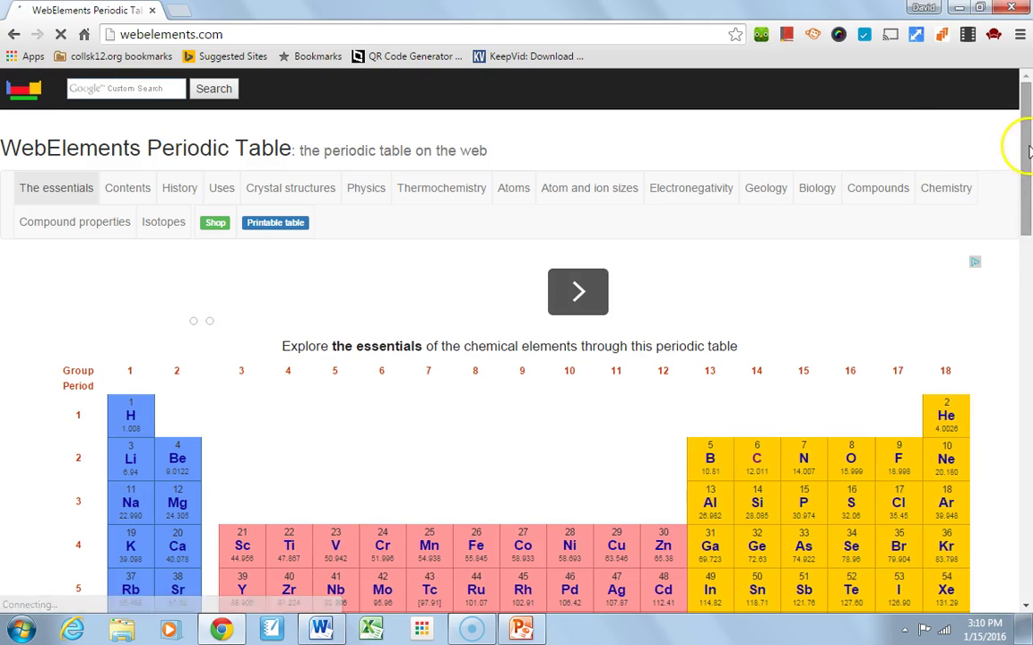
drag(1022, 185, 1025, 218)
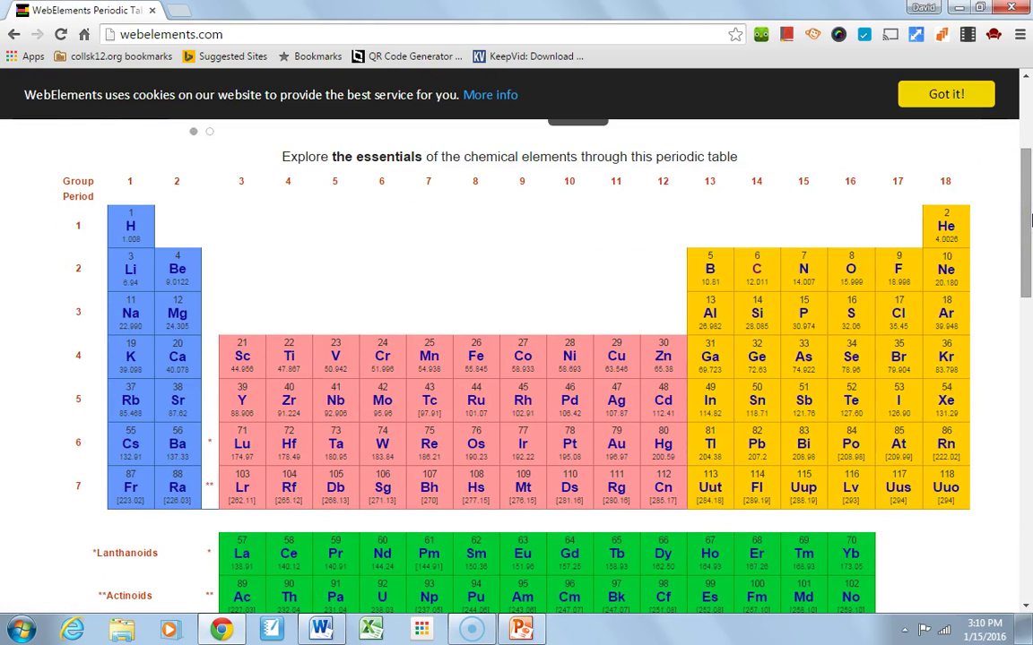